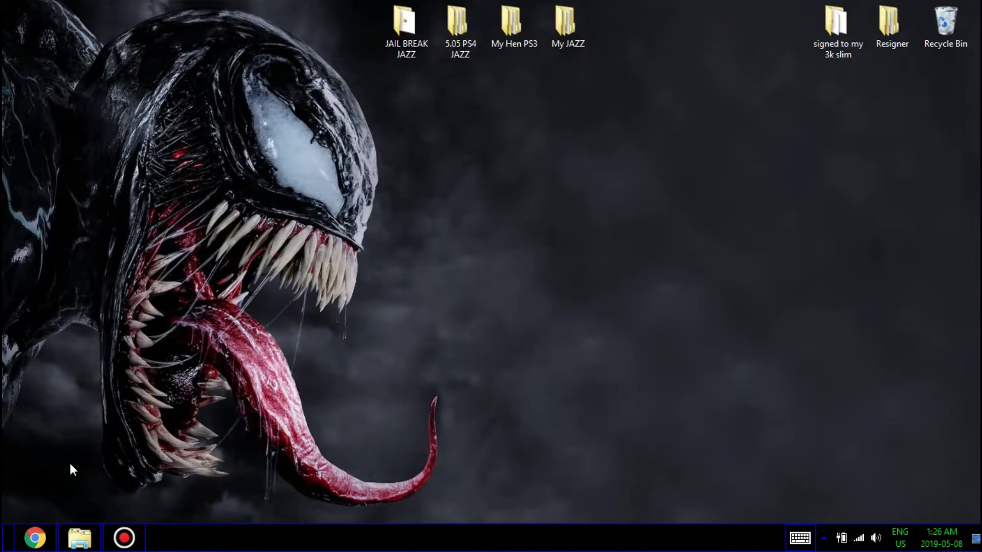
Open the file manager and eject the V3NOMZ USB (E:) drive holding the signed packages
click(91, 539)
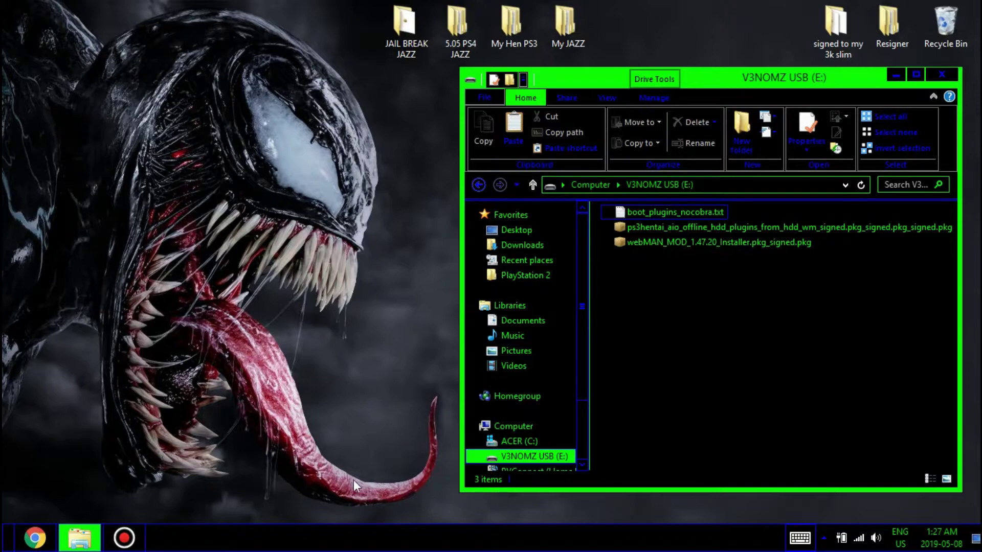
right_click(519, 459)
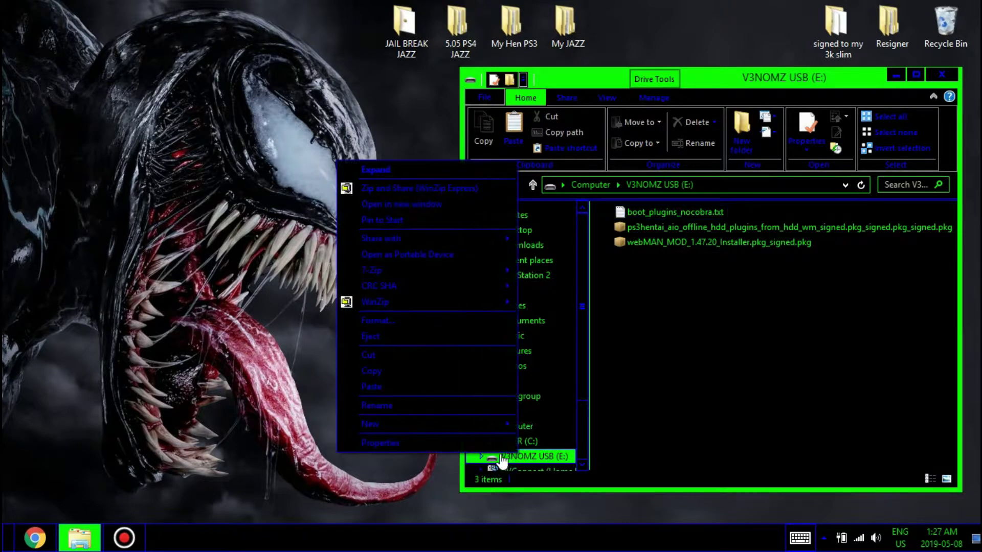
click(474, 338)
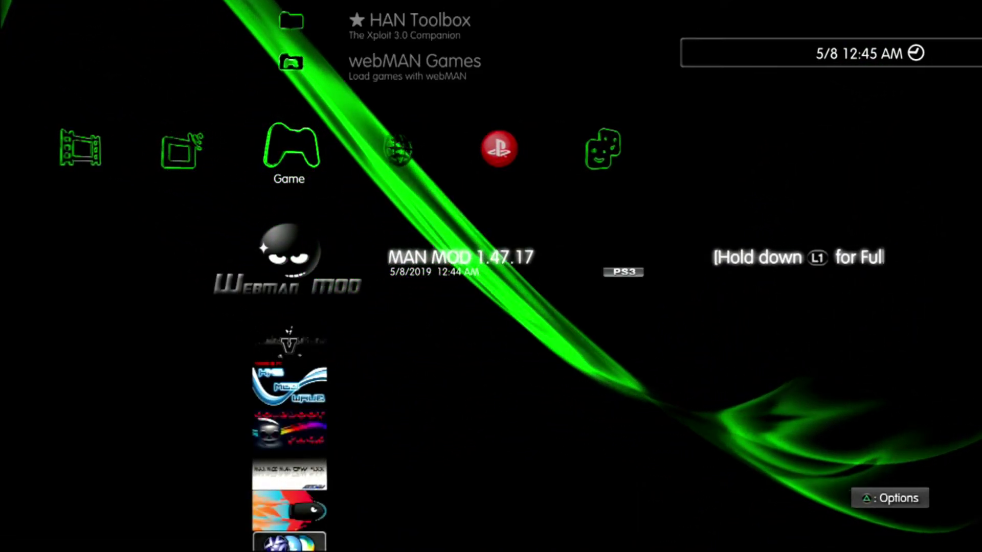
key(Menu)
key(Down)
key(Down)
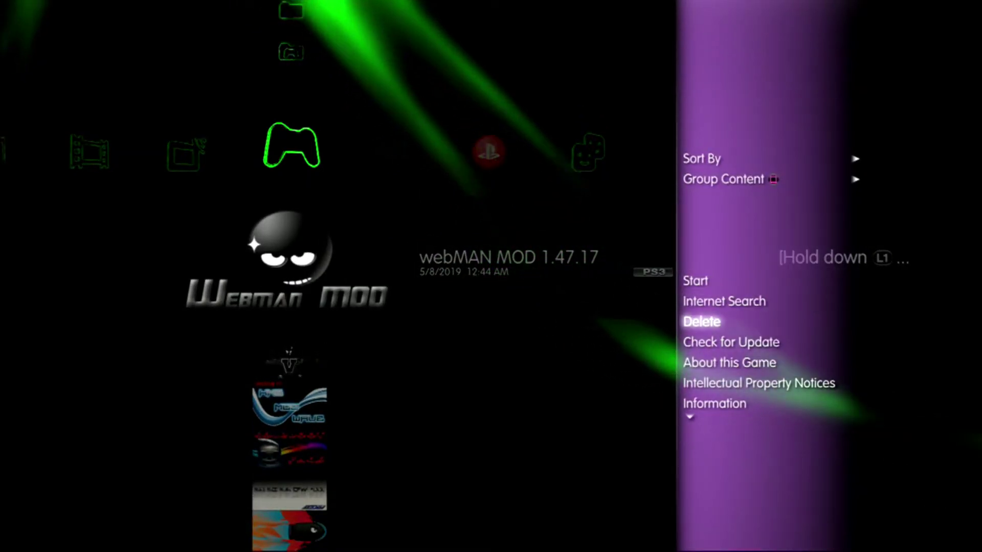
key(Escape)
Examine the webMAN Games folder and the options inside its webMAN Setup entry, and return to webMAN MOD 1.47.17
key(Up)
key(Up)
key(Down)
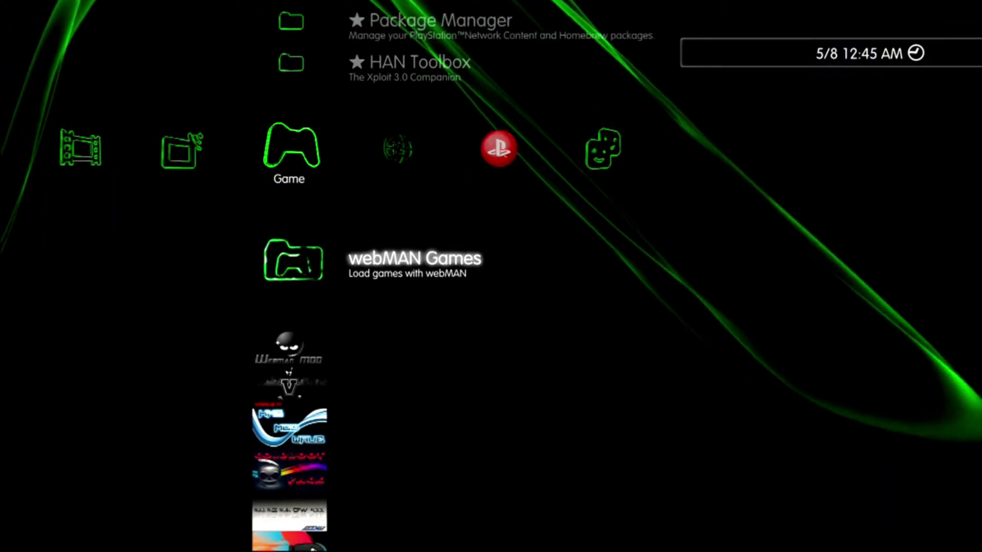
key(Return)
key(Down)
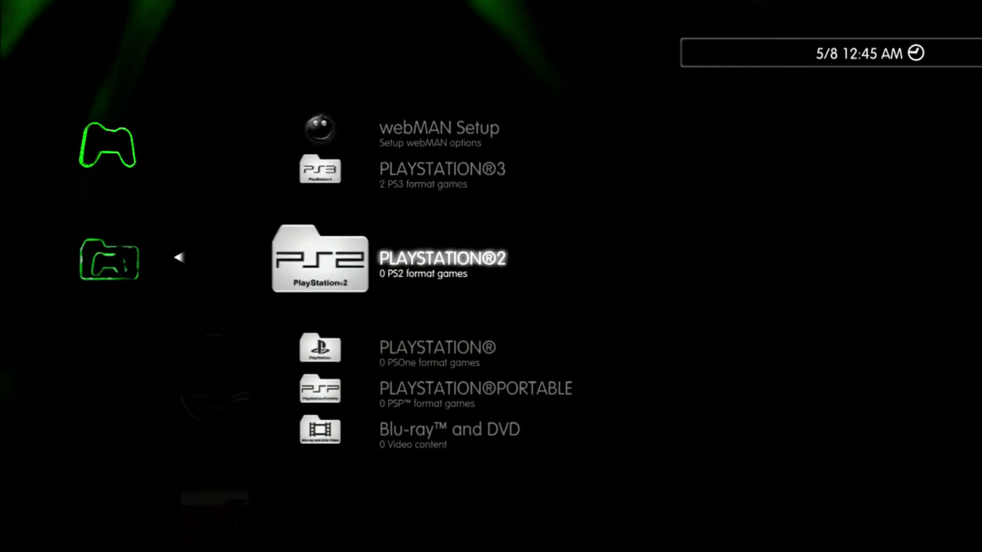
key(Up)
key(Up)
key(Return)
key(Down)
key(Down)
key(Down)
key(Down)
key(Down)
key(Down)
key(Down)
key(Down)
key(Down)
key(Down)
key(Down)
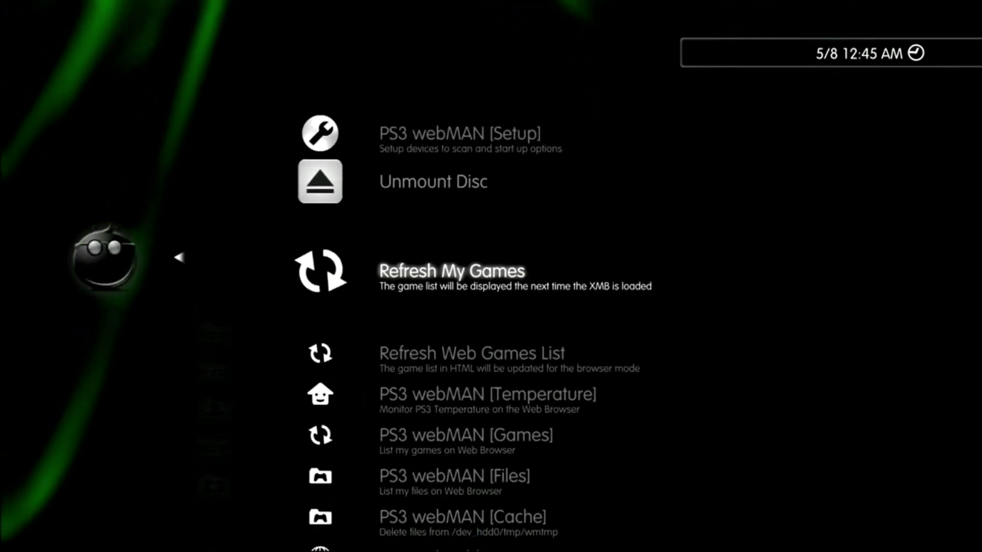
key(Escape)
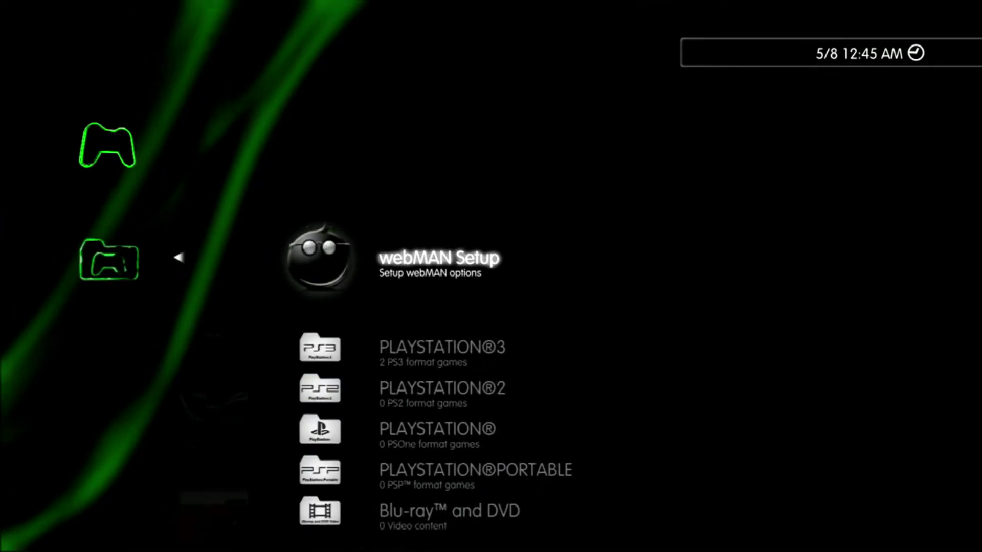
key(Escape)
key(Down)
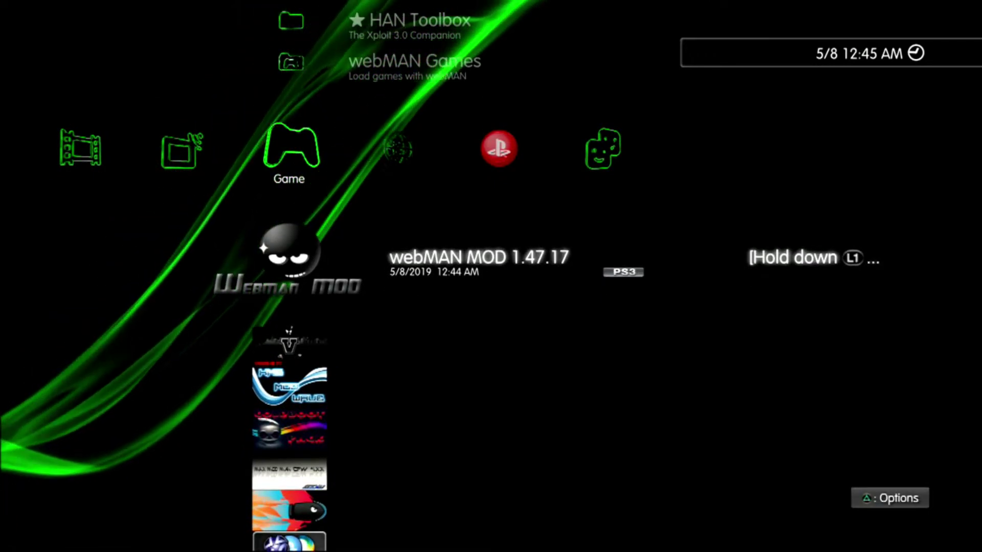
Delete the installed webMAN MOD 1.47.17 from the Game column and confirm the deletion
key(Menu)
key(Down)
key(Down)
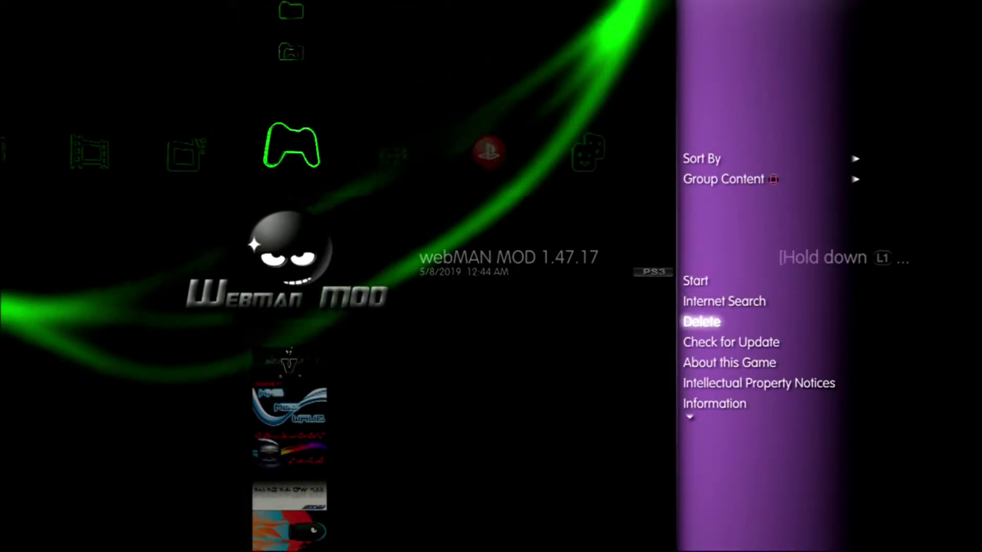
key(Return)
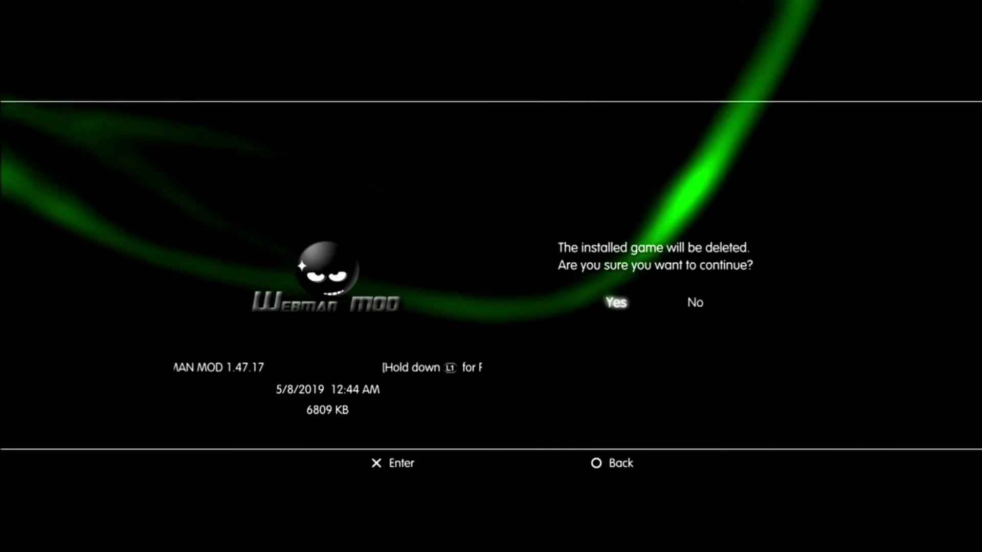
key(Return)
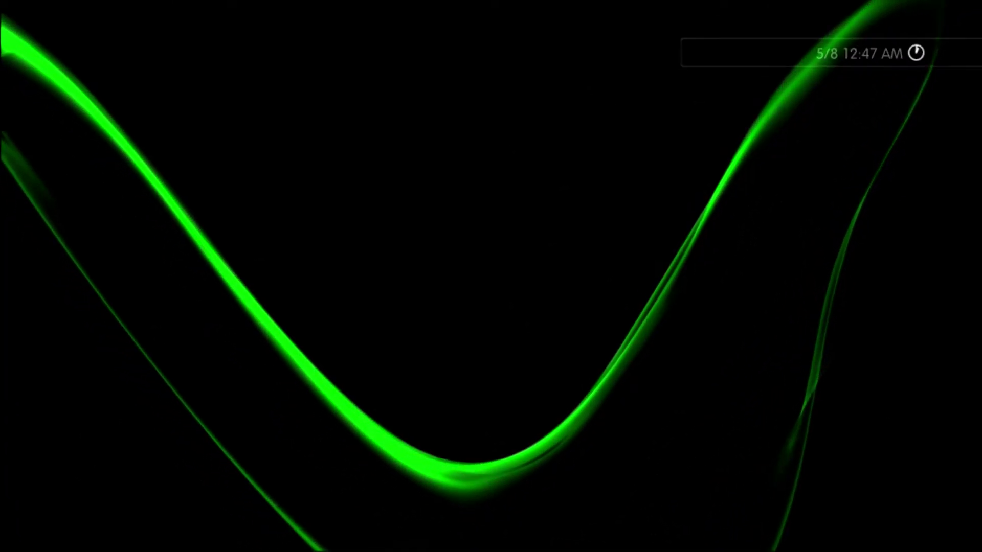
Run Enable HEN from the Game column and close the HEN Enabler browser
key(Left)
key(Left)
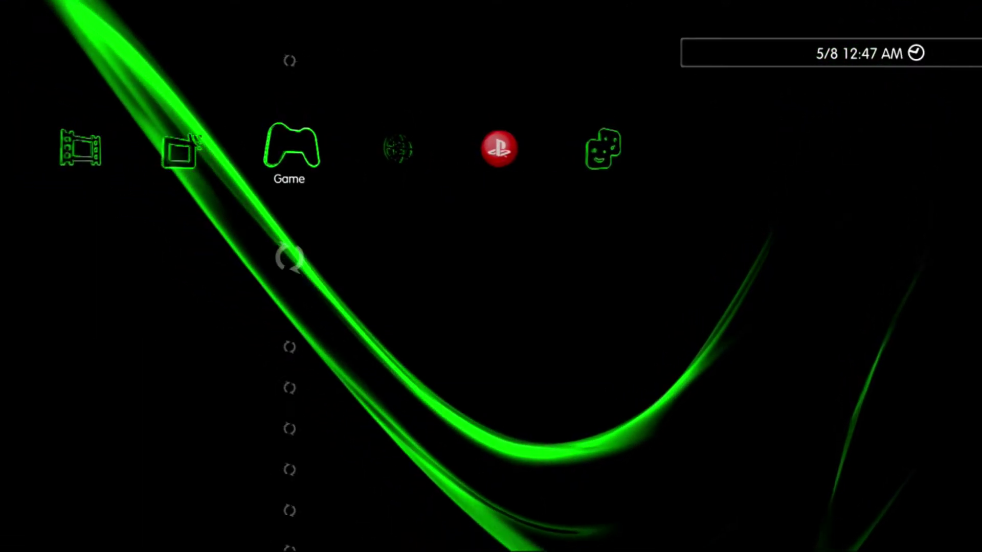
key(Up)
key(Up)
key(Up)
key(Up)
key(Up)
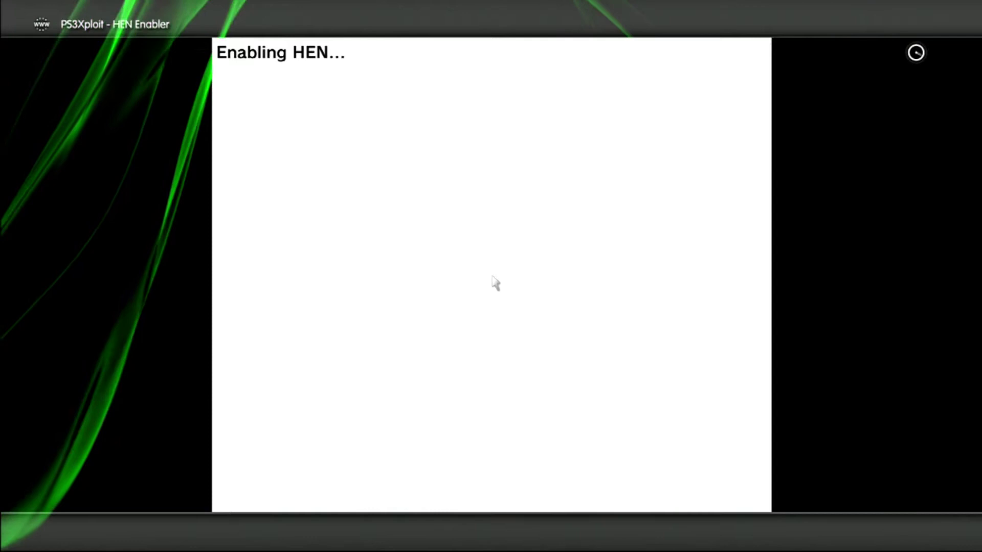
key(Escape)
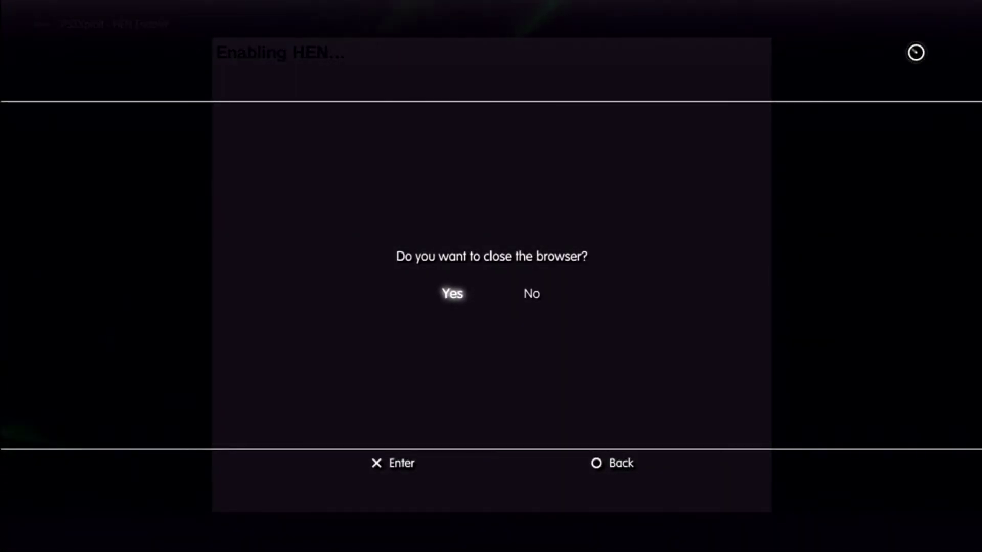
key(Return)
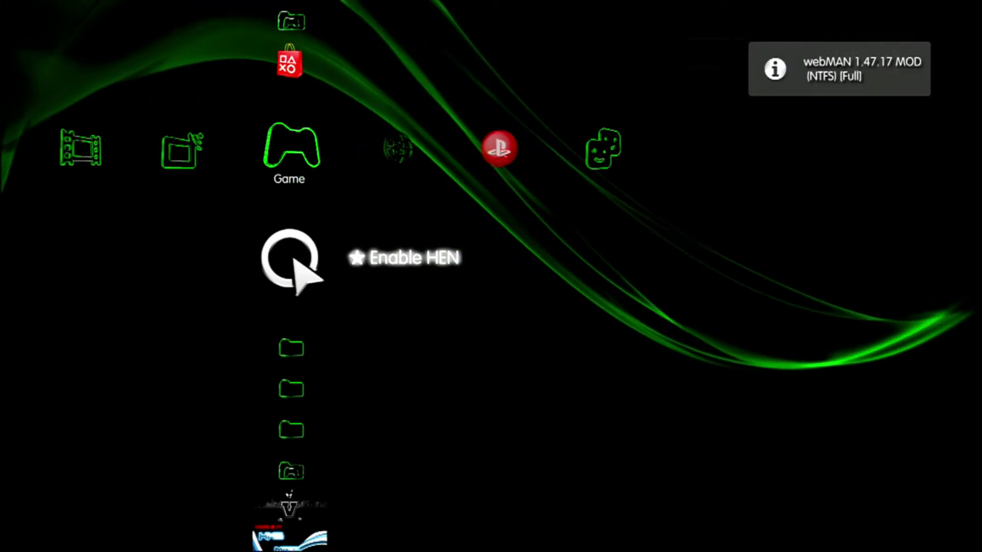
Install the ps3hentai_aio_offline_hdd_plugins_from_hdd_wm_signed package through Package Manager's Install Package Files
key(Down)
key(Down)
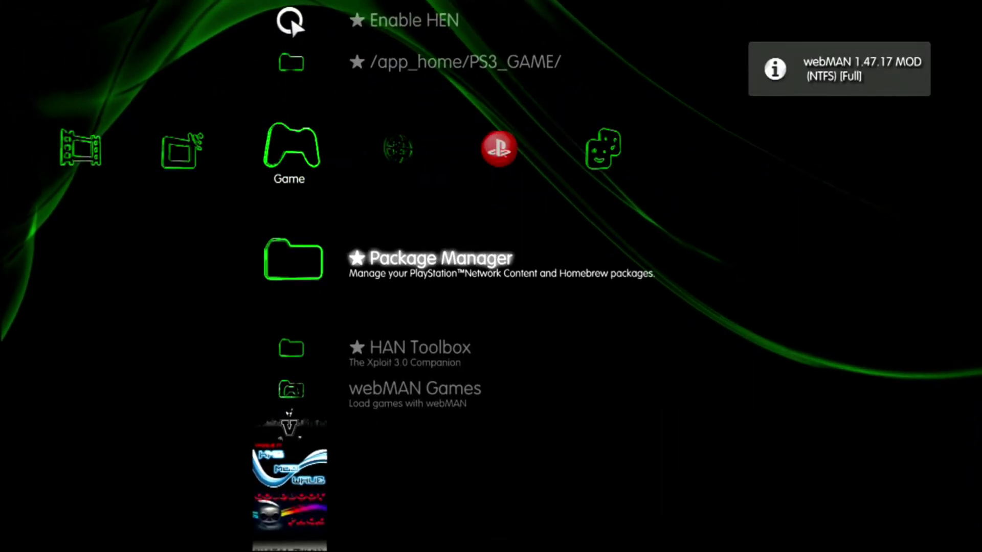
key(Return)
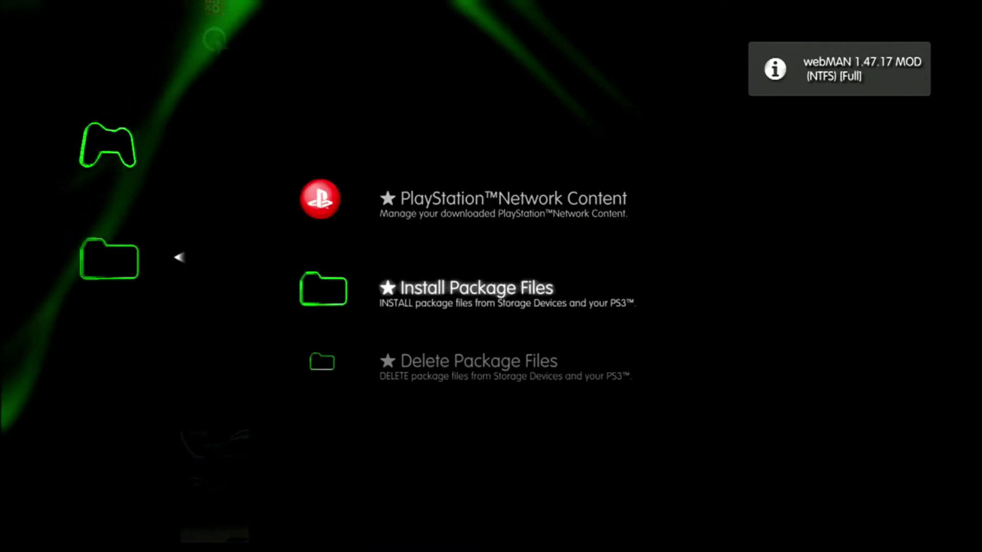
key(Return)
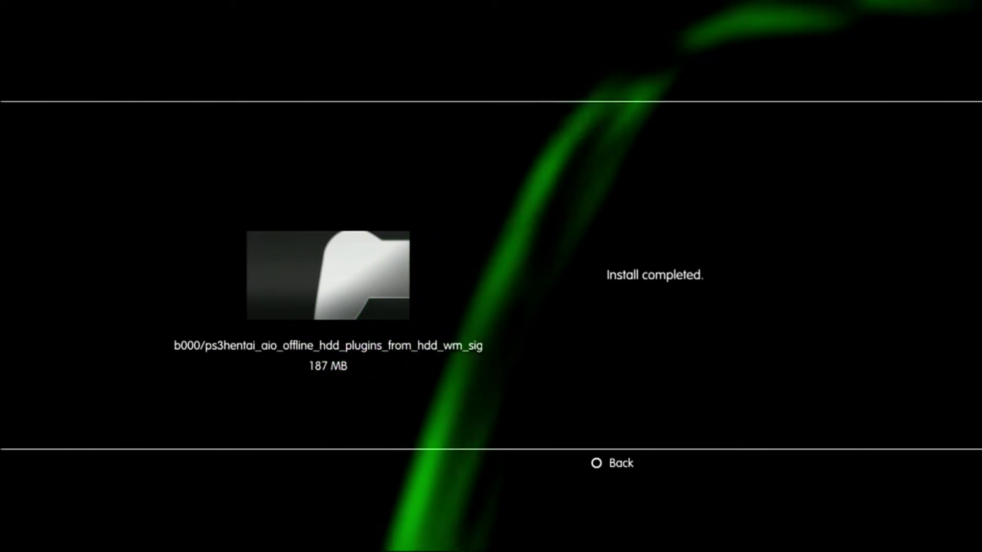
key(Escape)
Install the webMAN_MOD_1.47.20_Installer.pkg_signed.pkg package through Package Manager
key(Return)
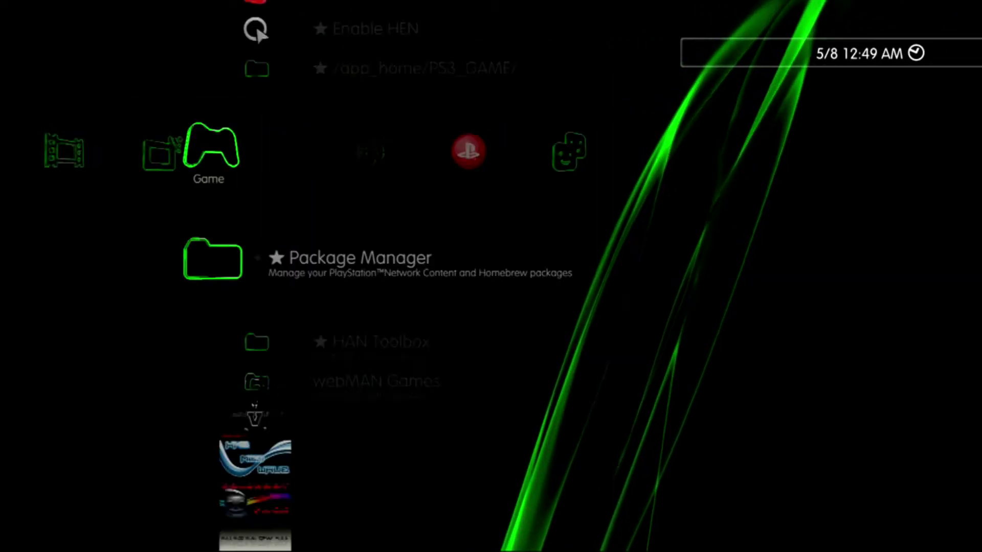
key(Return)
key(Down)
key(Down)
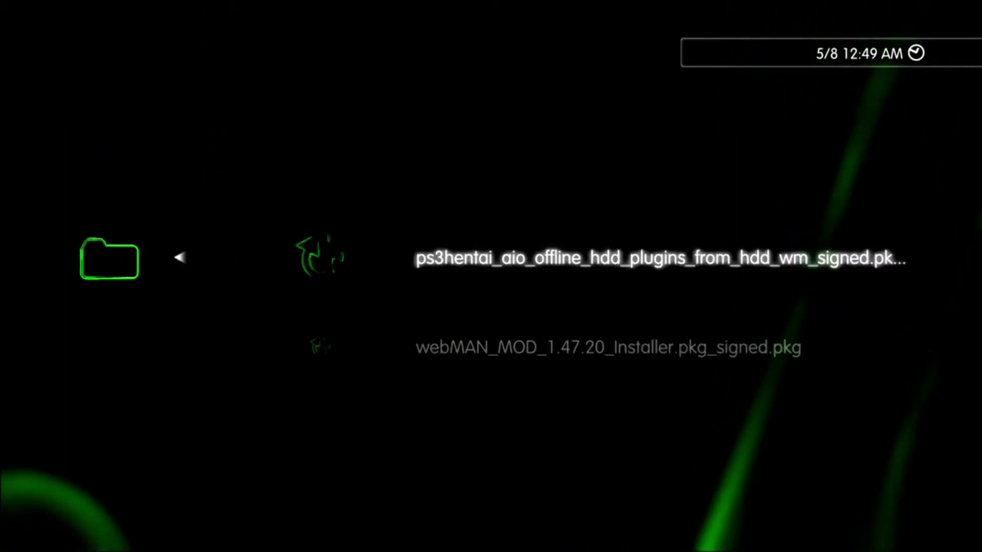
key(Down)
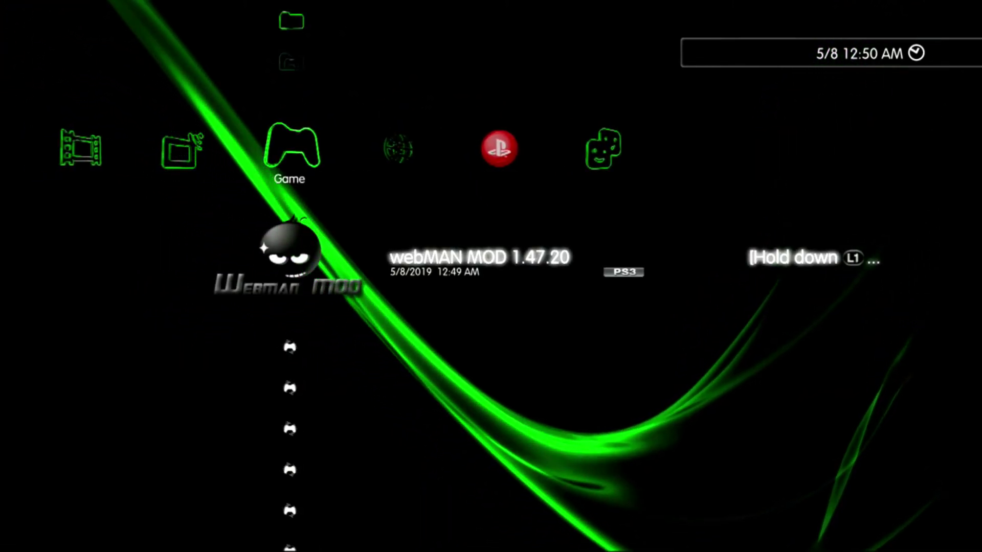
Enable HEN again from the Game column and close its browser page to load webMAN 1.47.20
key(Up)
key(Up)
key(Up)
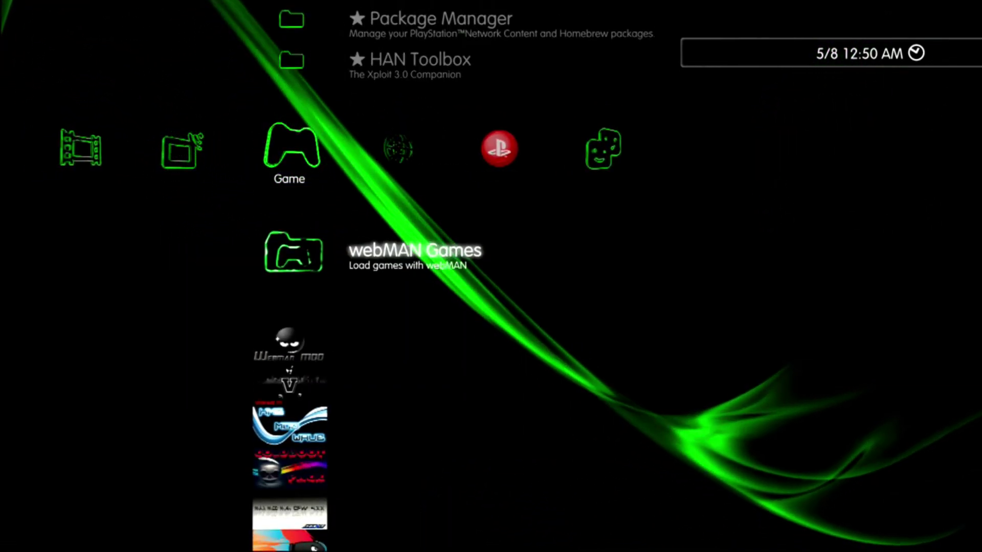
key(Up)
key(Up)
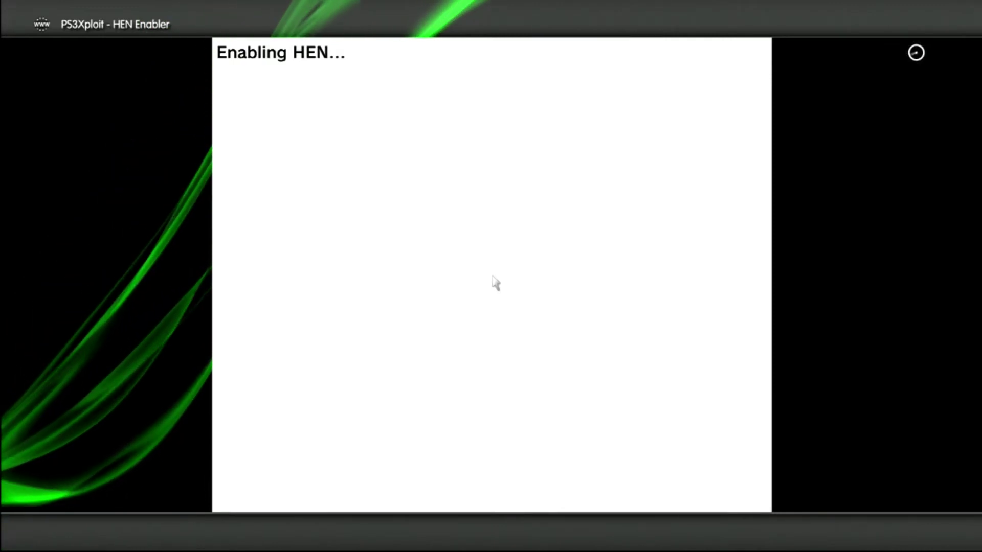
key(Escape)
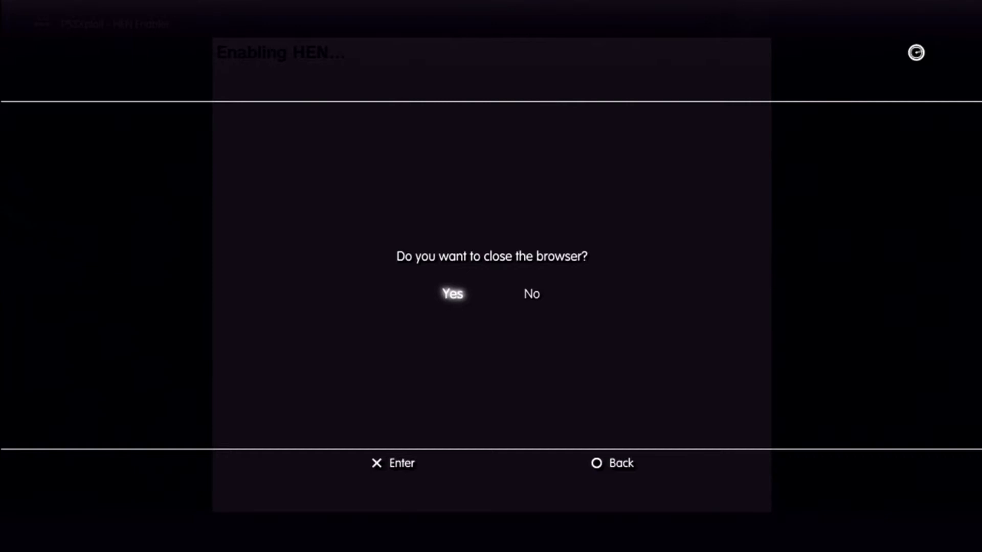
key(Return)
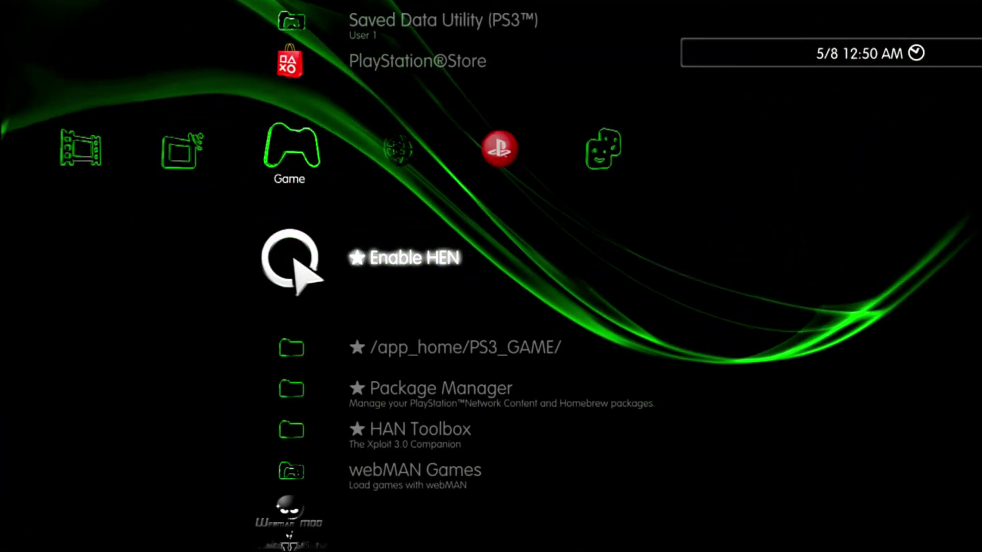
key(Return)
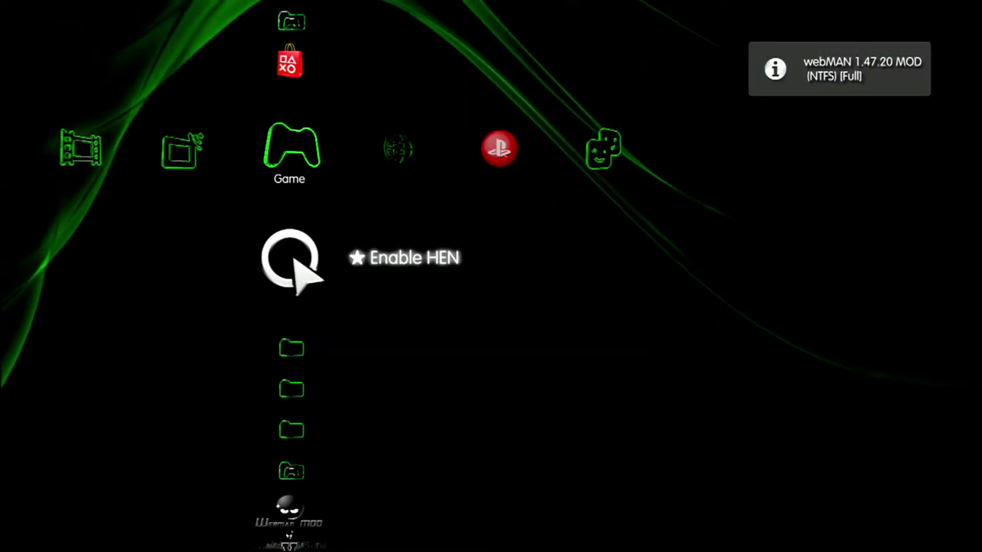
Open the webMAN MOD setup page from webMAN Games and refresh the XML
key(Down)
key(Down)
key(Down)
key(Down)
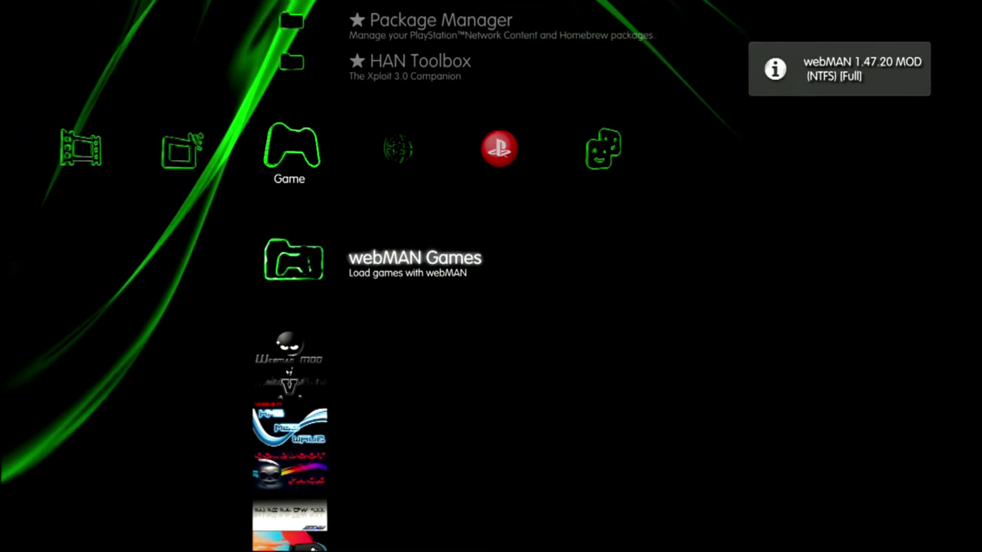
key(Return)
key(Return)
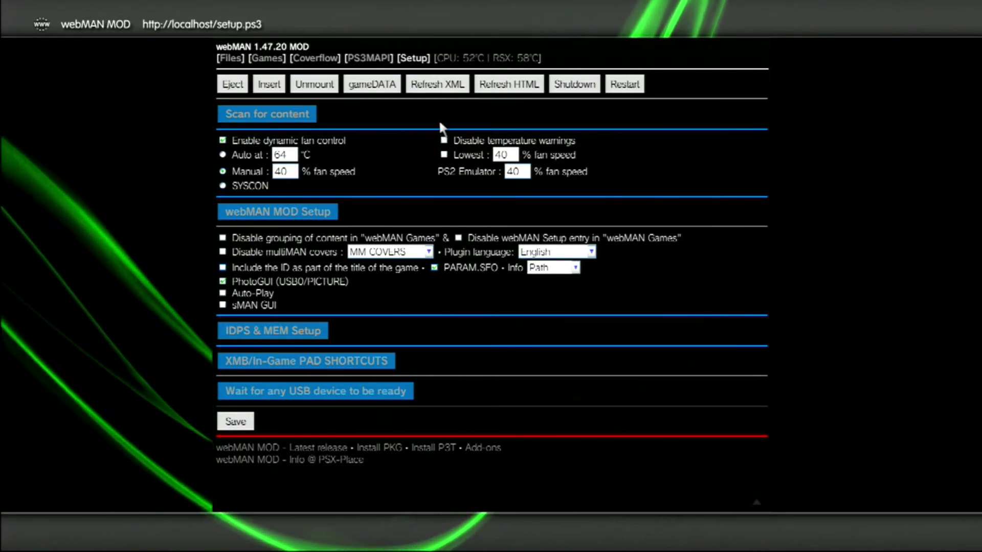
click(438, 88)
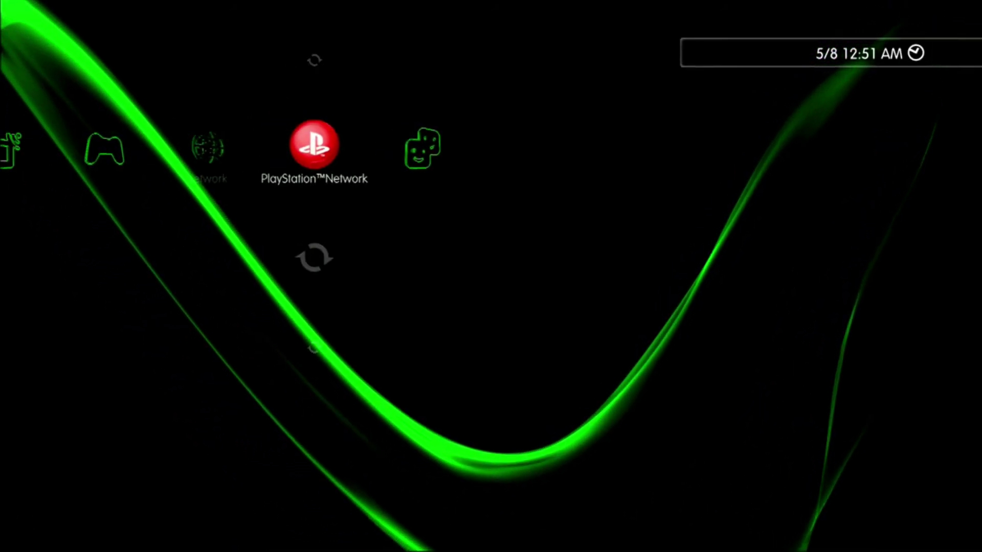
Return to the Game column, run Enable HEN once more, and confirm closing the browser
key(Left)
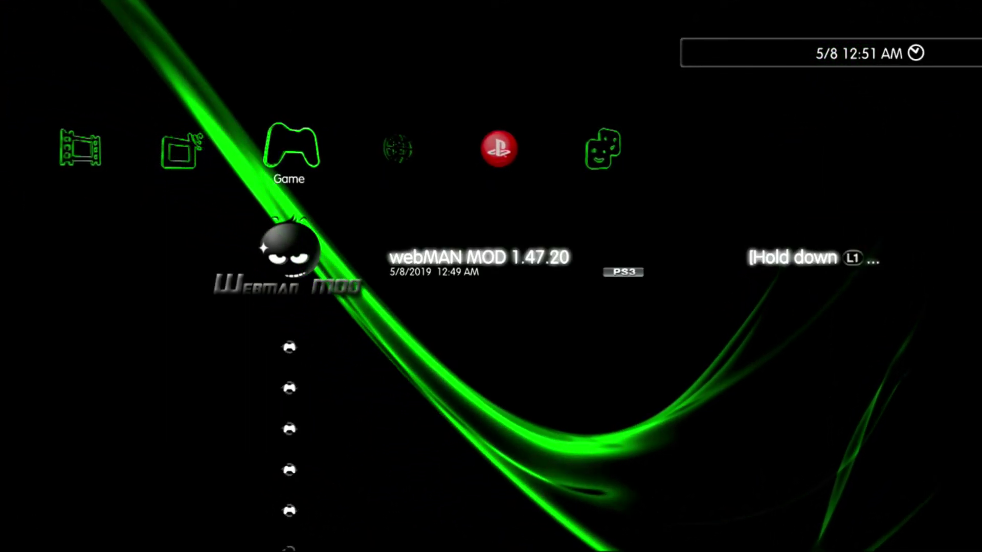
key(Up)
key(Up)
key(Up)
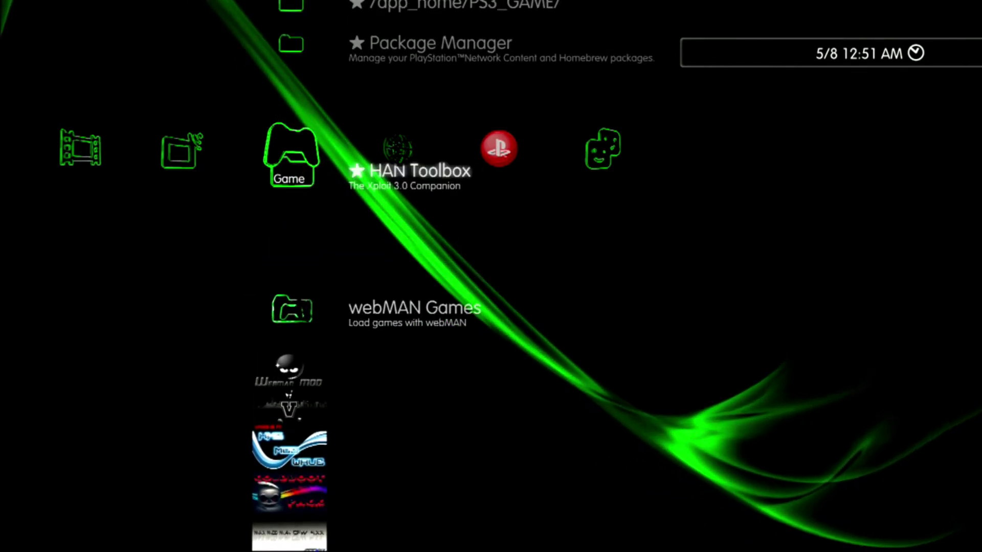
key(Up)
key(Up)
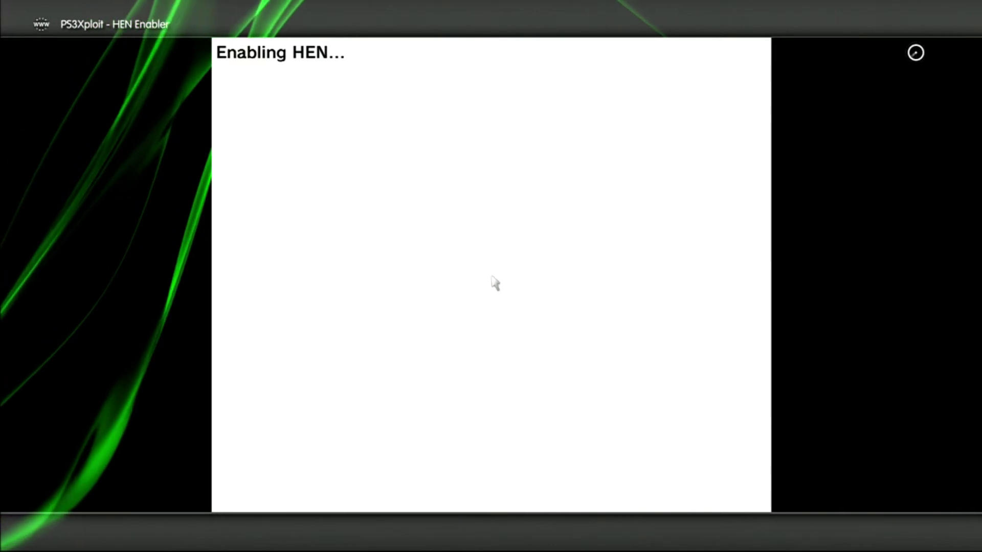
key(Escape)
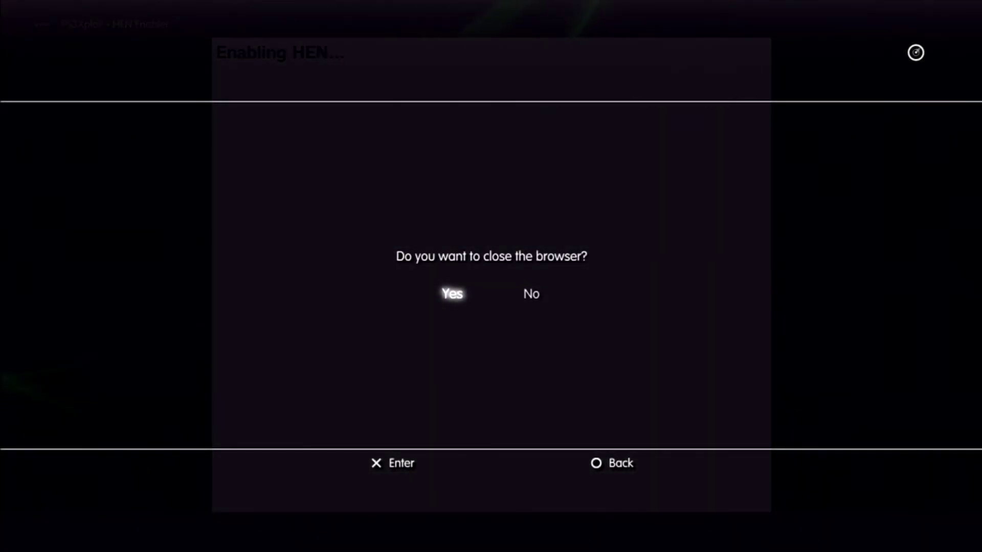
key(Return)
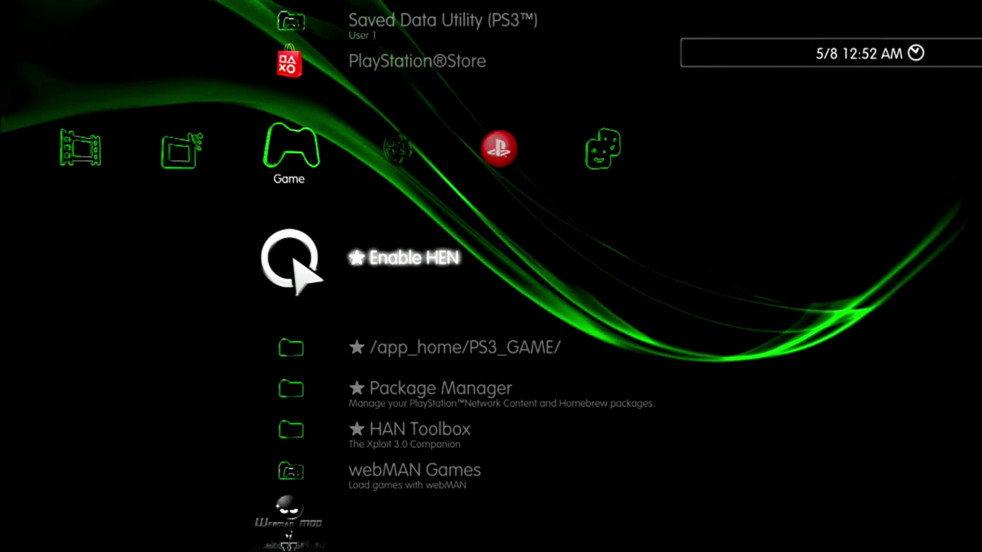
Enable HEN from the Game column and open the webMAN MOD setup page from webMAN Games
key(Return)
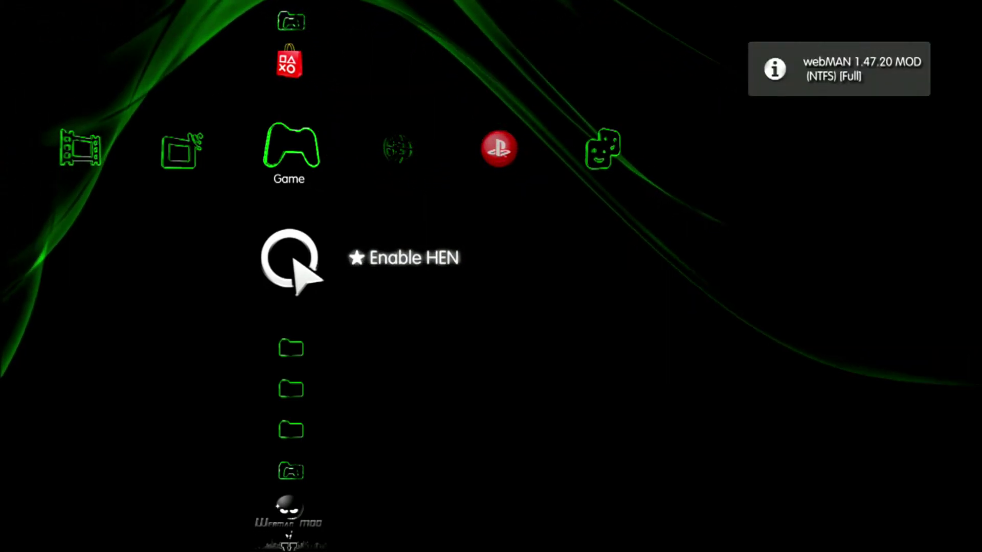
key(Down)
key(Down)
key(Down)
key(Down)
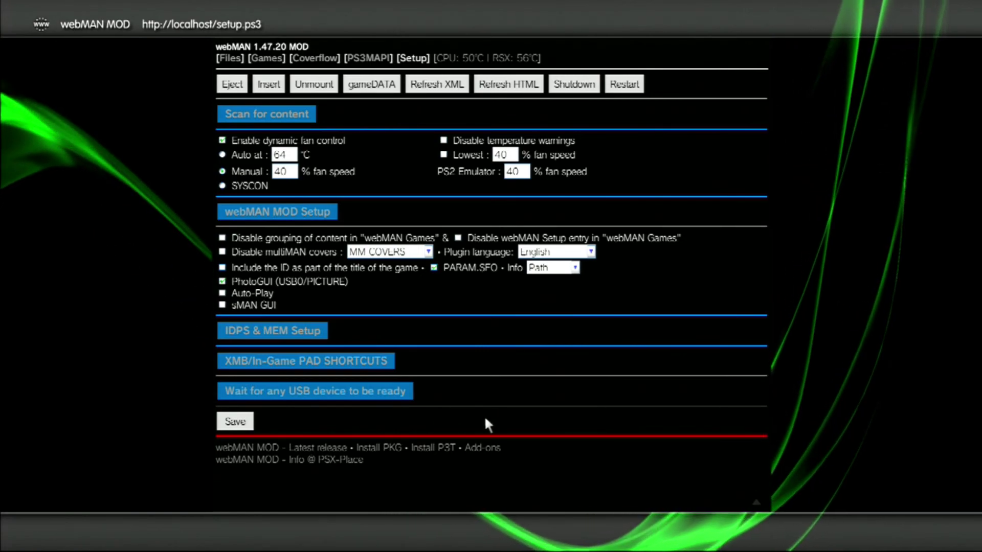
Install the wm_theme_rebugification.pkg icon theme from the webMAN MOD Add-ons page and return to the Game column
click(489, 448)
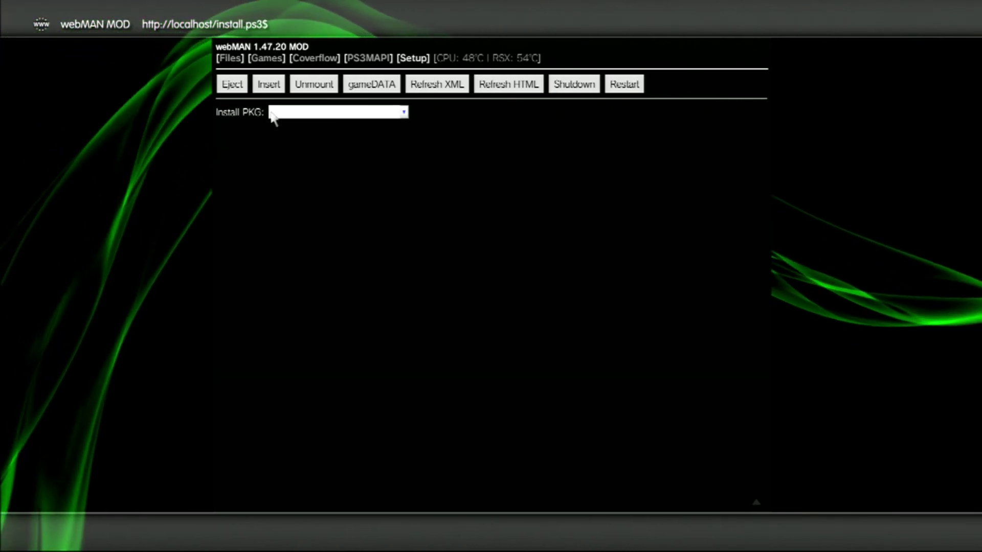
click(405, 113)
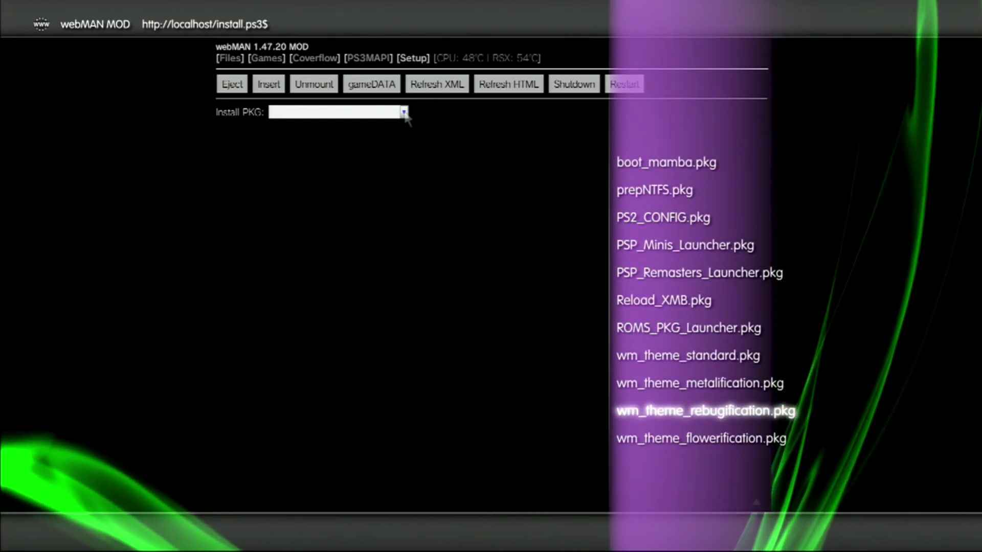
key(Return)
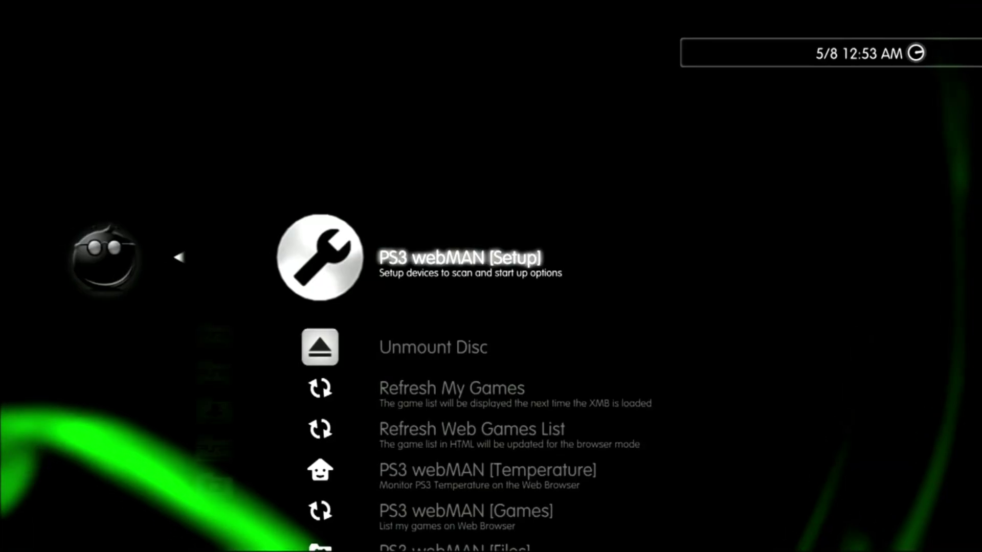
key(Escape)
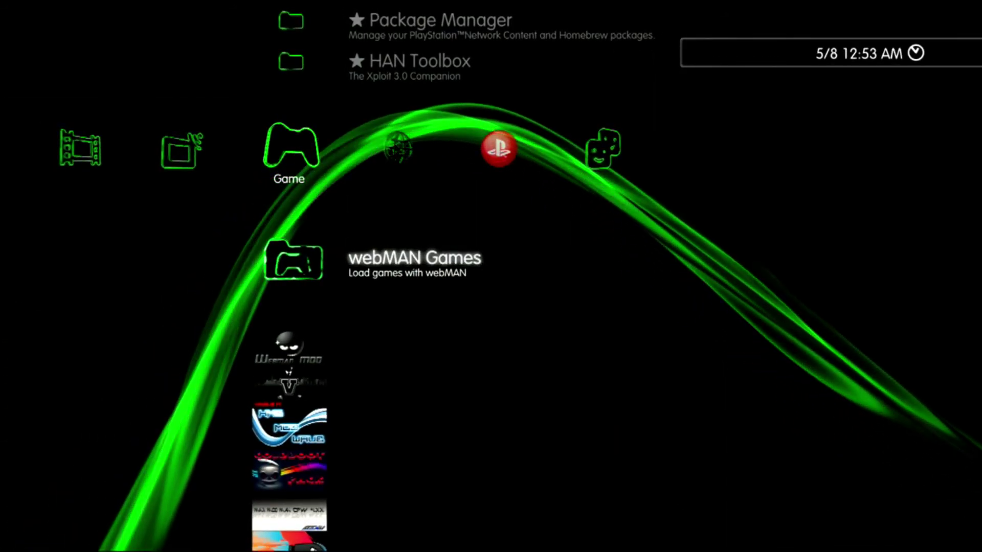
Open webMAN Games and examine the icons of its PlayStation, PSP and video content categories
key(Return)
key(Down)
key(Down)
key(Down)
key(Down)
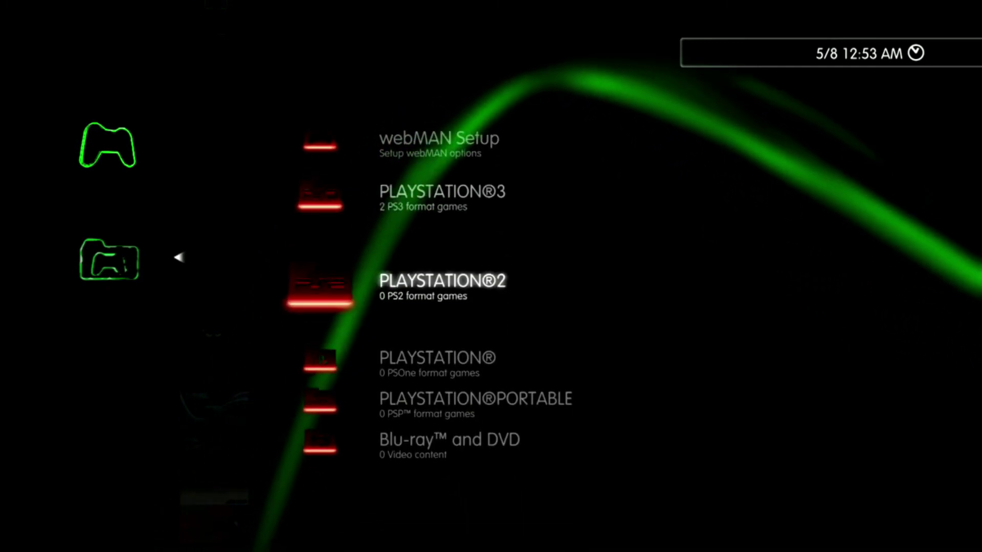
key(Down)
Examine the icons of the webMAN Setup entries through Load sLaunch Menu and return to the Game column
key(Up)
key(Up)
key(Up)
key(Up)
key(Up)
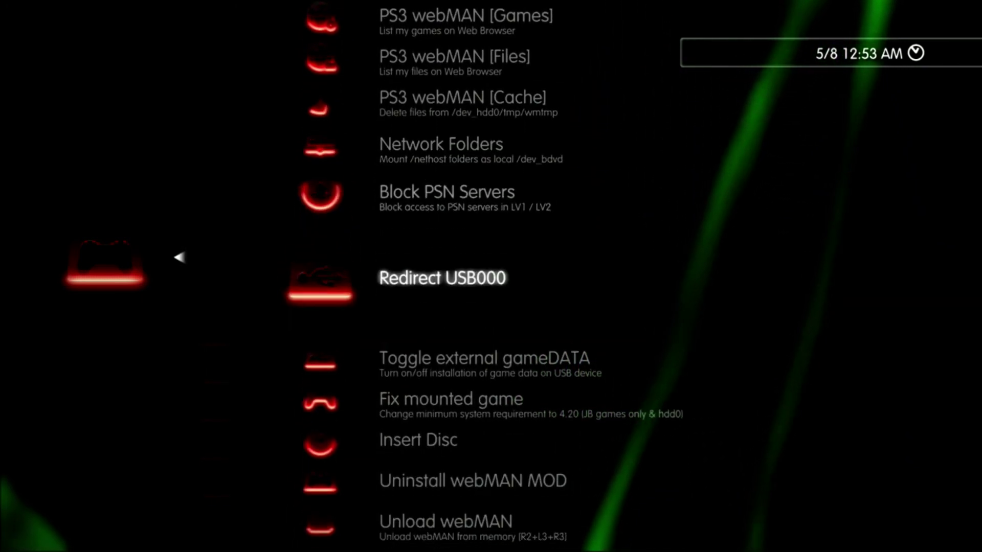
key(Down)
key(Down)
key(Down)
key(Down)
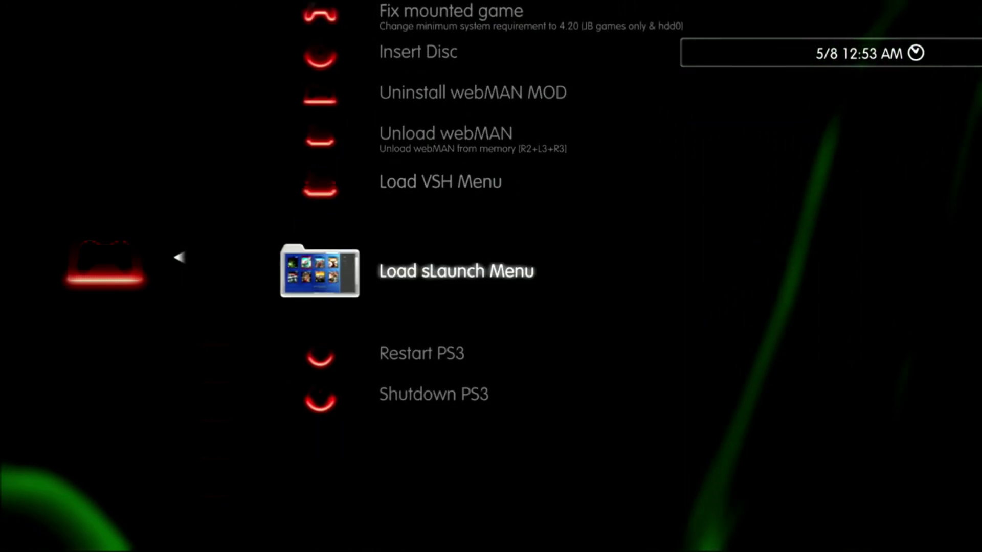
key(Escape)
key(Escape)
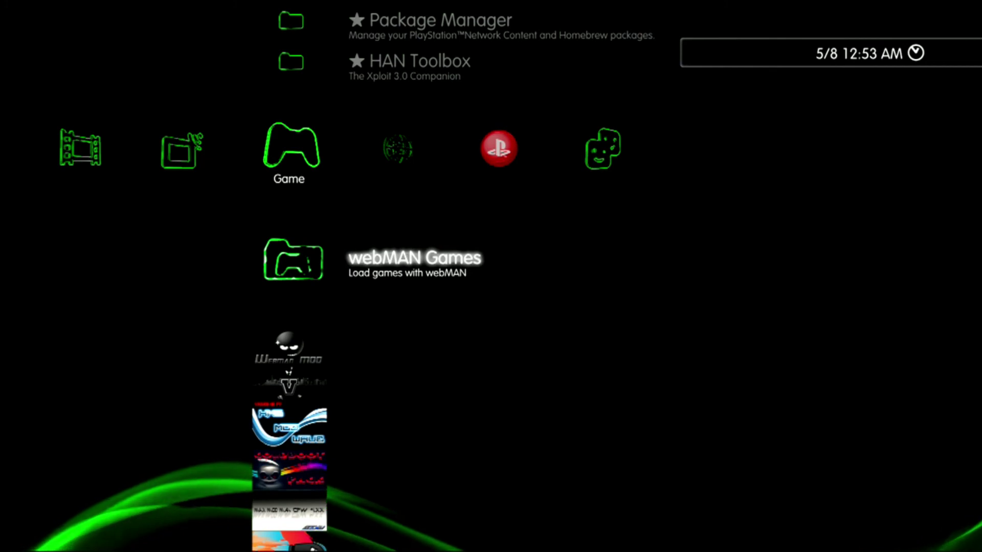
key(Down)
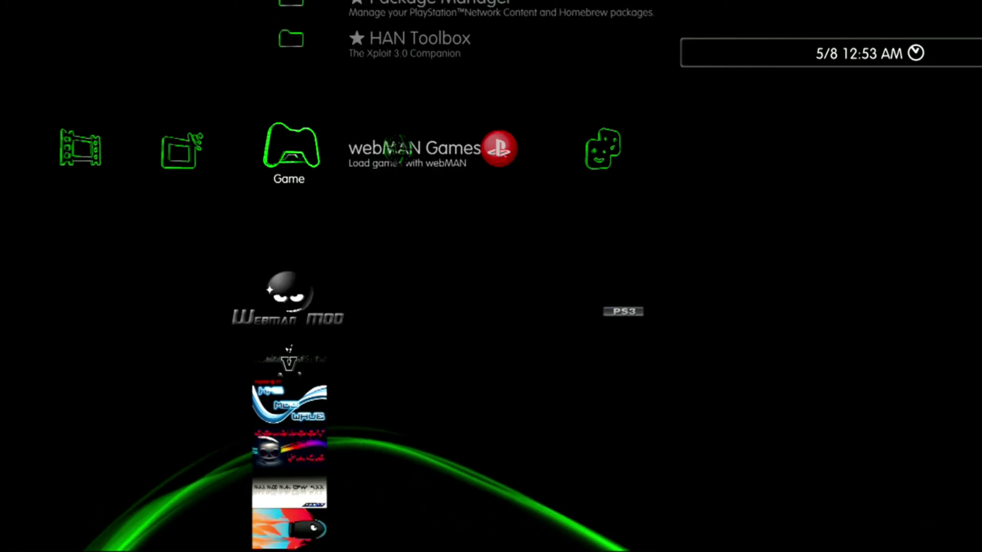